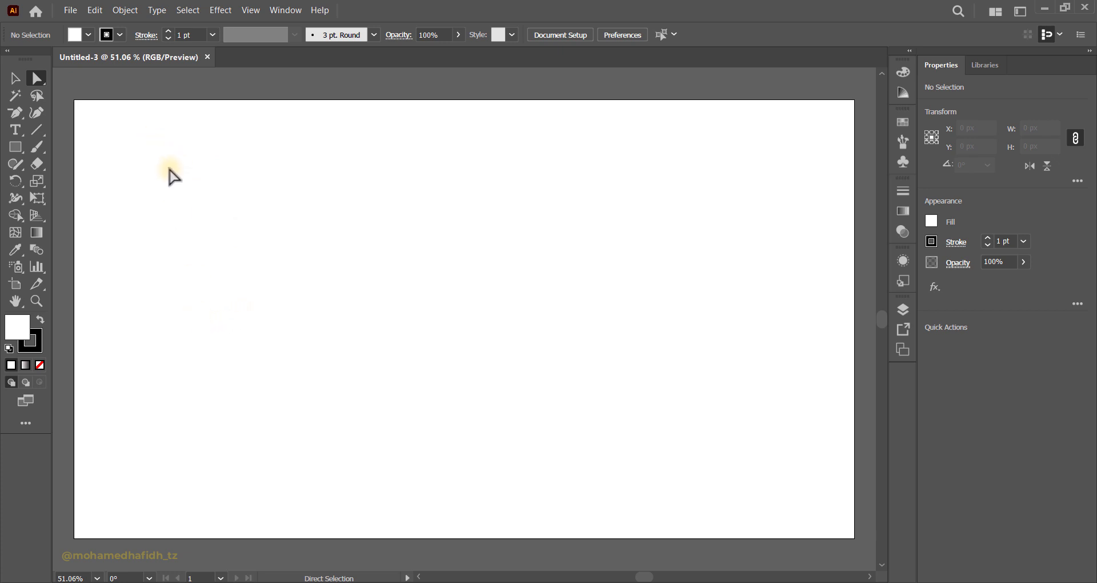
- Draw a rectangle about 302 by 253 px near the artboard's upper-left corner and fill it with pure red
left_click(15, 147)
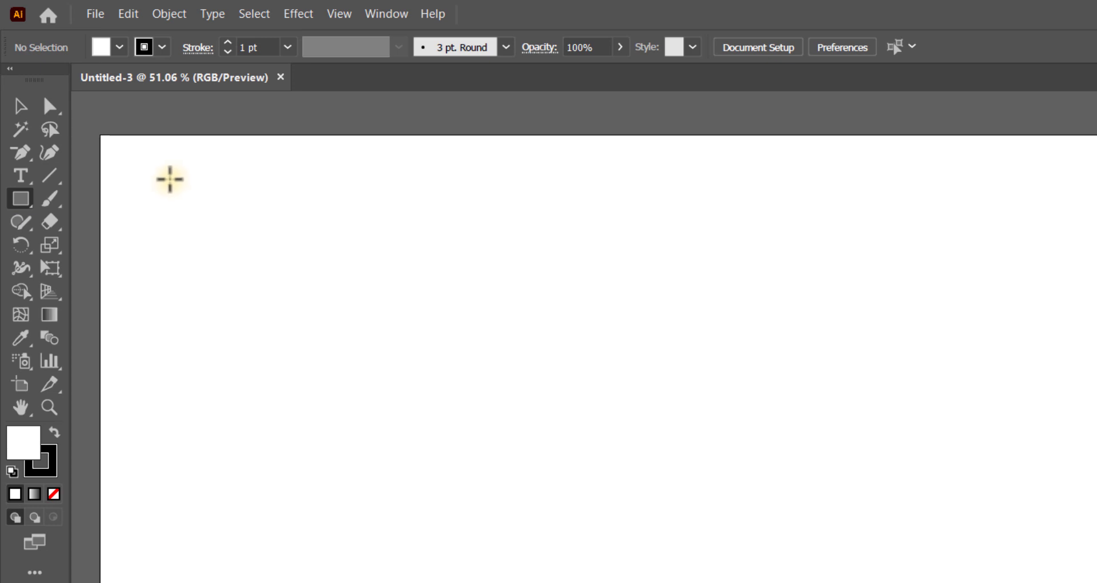
left_click_drag(140, 175, 372, 369)
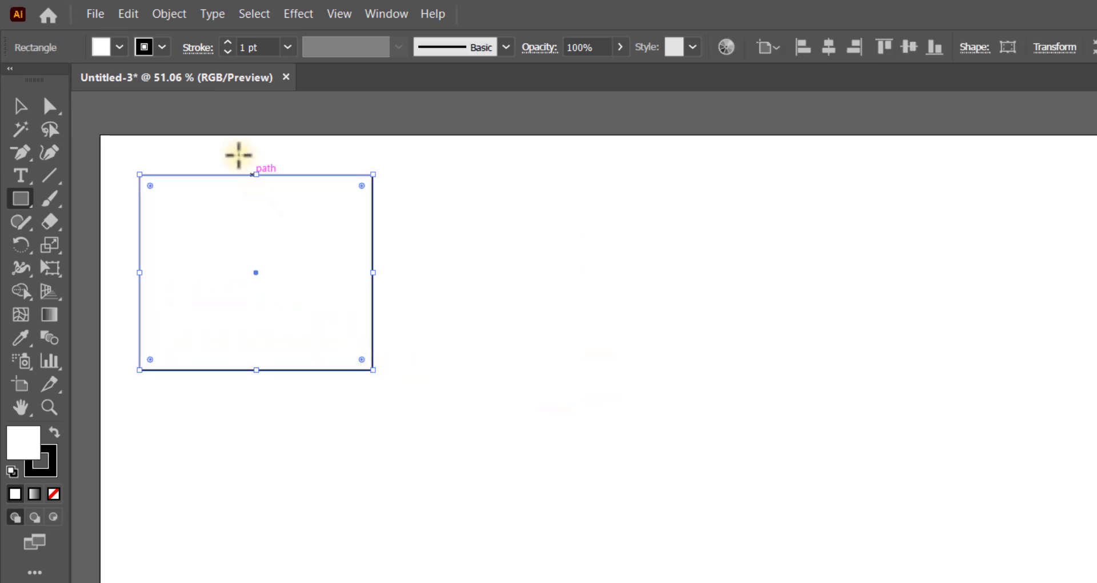
left_click(101, 49)
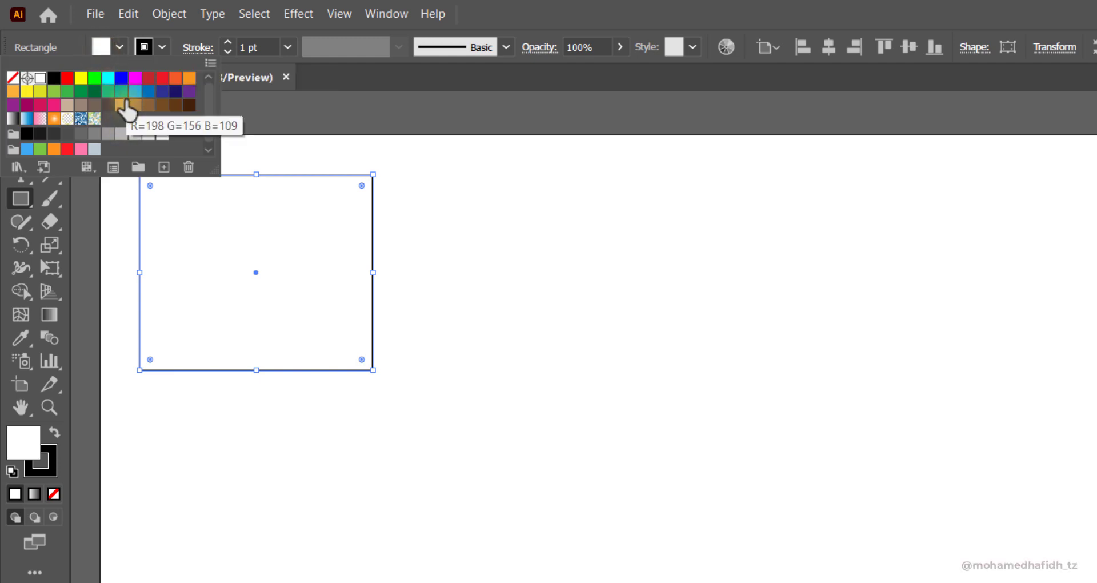
left_click(68, 78)
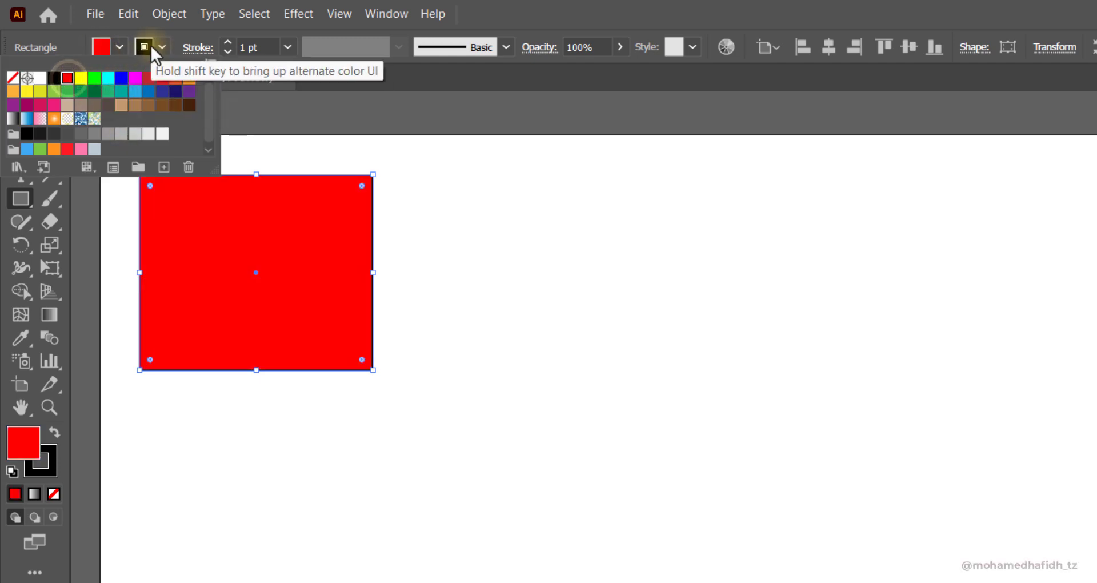
- Increase the red rectangle's stroke weight to 10 pt
left_click(226, 41)
left_click(227, 41)
left_click(229, 41)
left_click(228, 42)
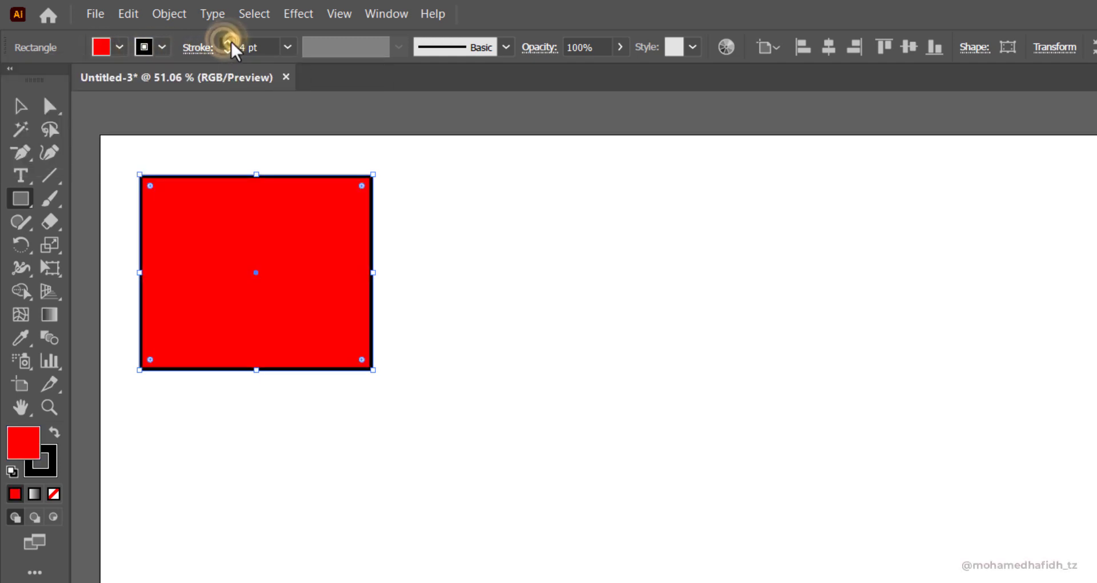
left_click(229, 41)
left_click(230, 42)
left_click(230, 41)
left_click(229, 41)
left_click(229, 42)
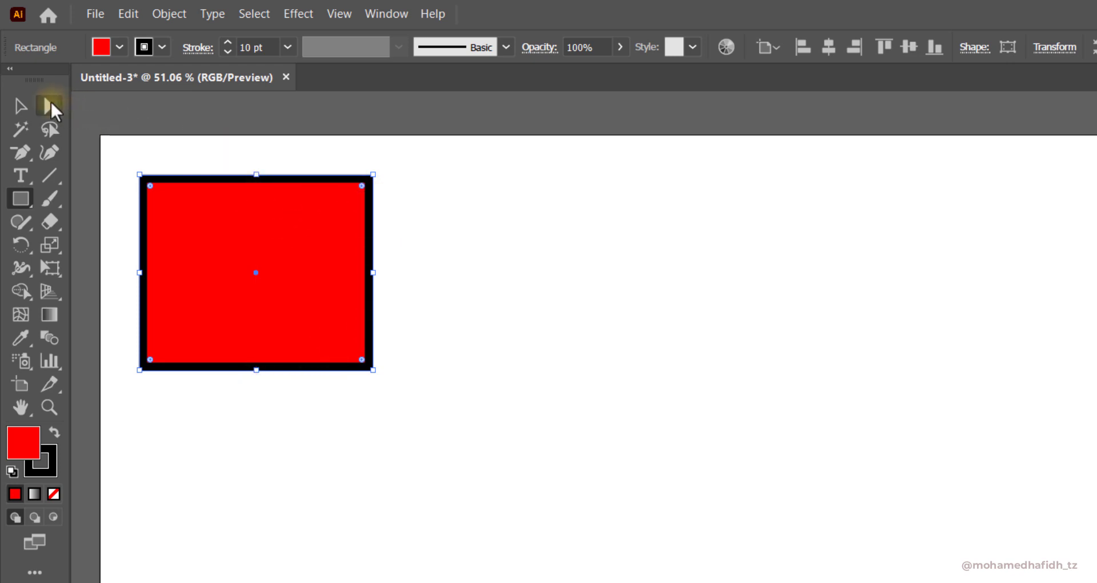
- Select the rectangle's upper-right anchor point with the Direct Selection tool and remove it from the path
left_click(44, 101)
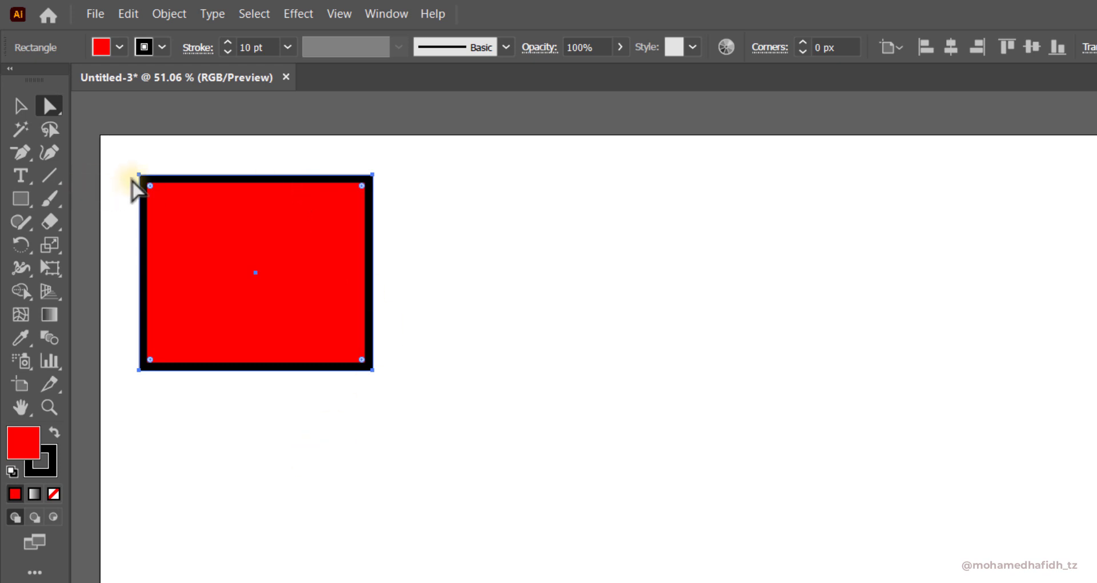
left_click(373, 174)
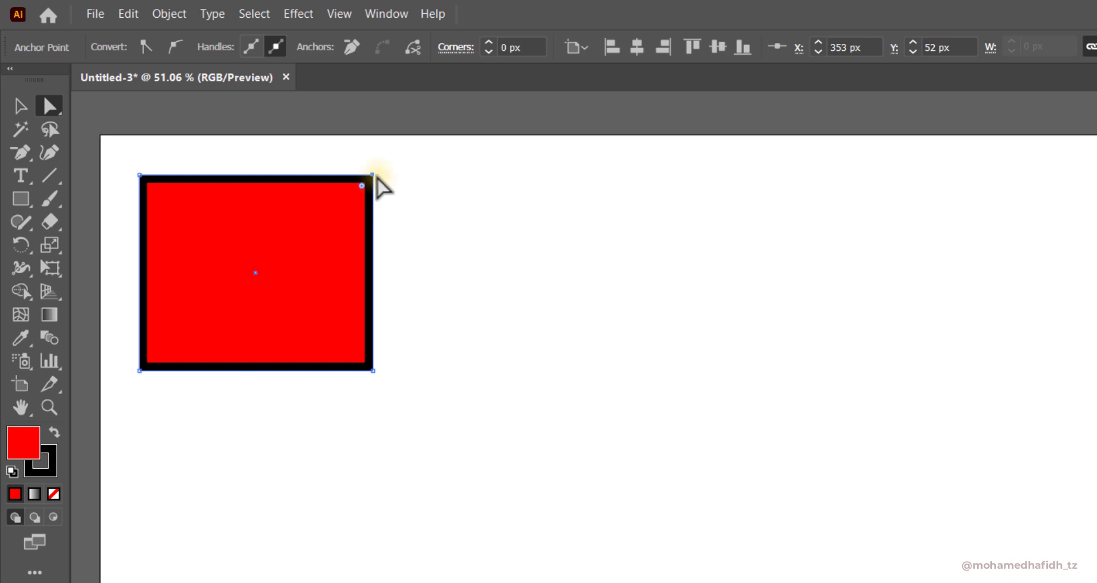
left_click_drag(376, 177, 373, 177)
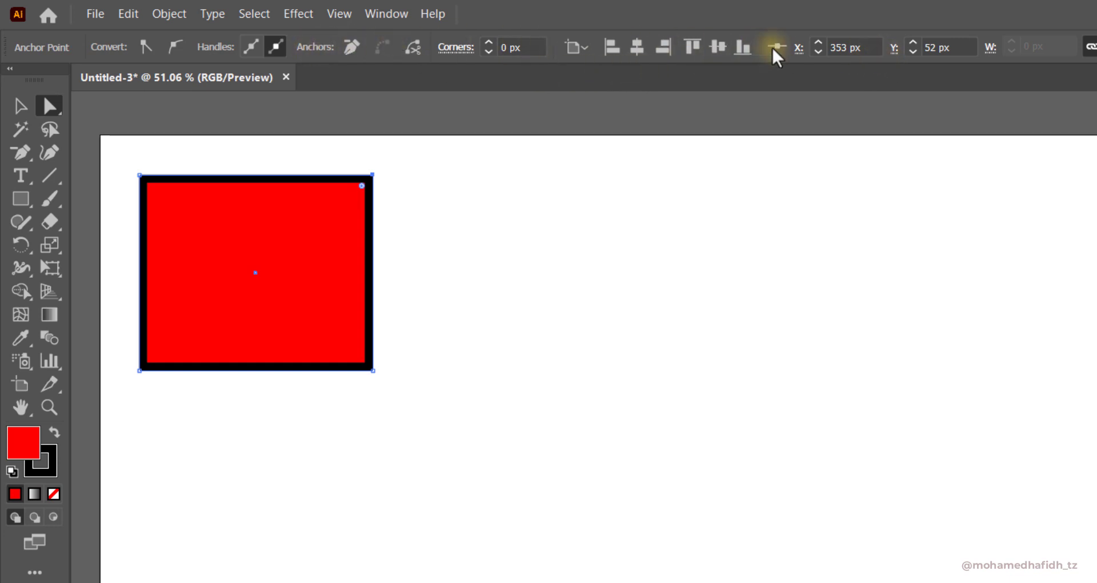
left_click(372, 175)
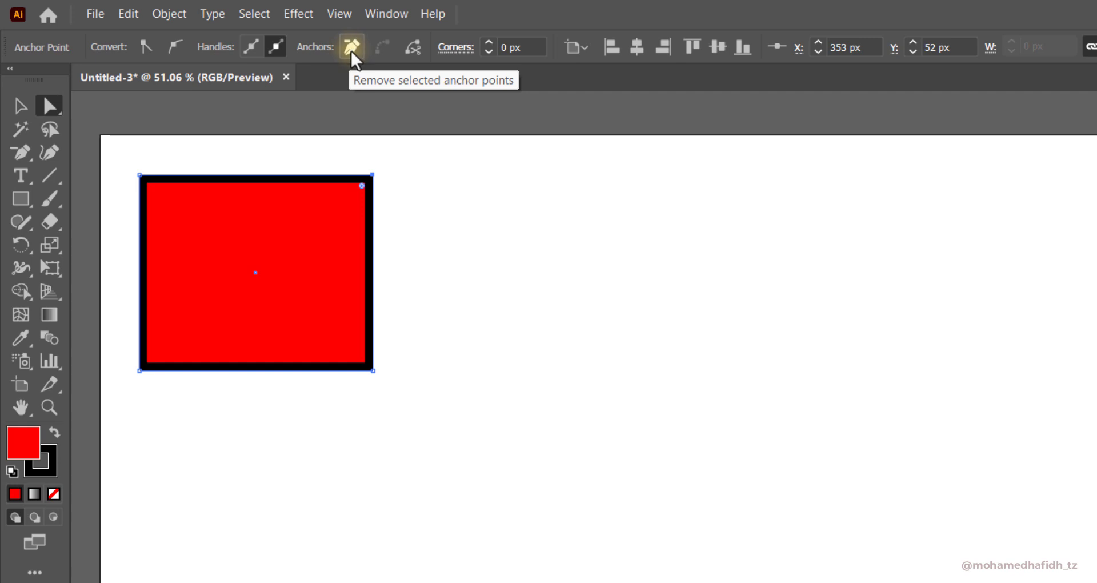
left_click(372, 176)
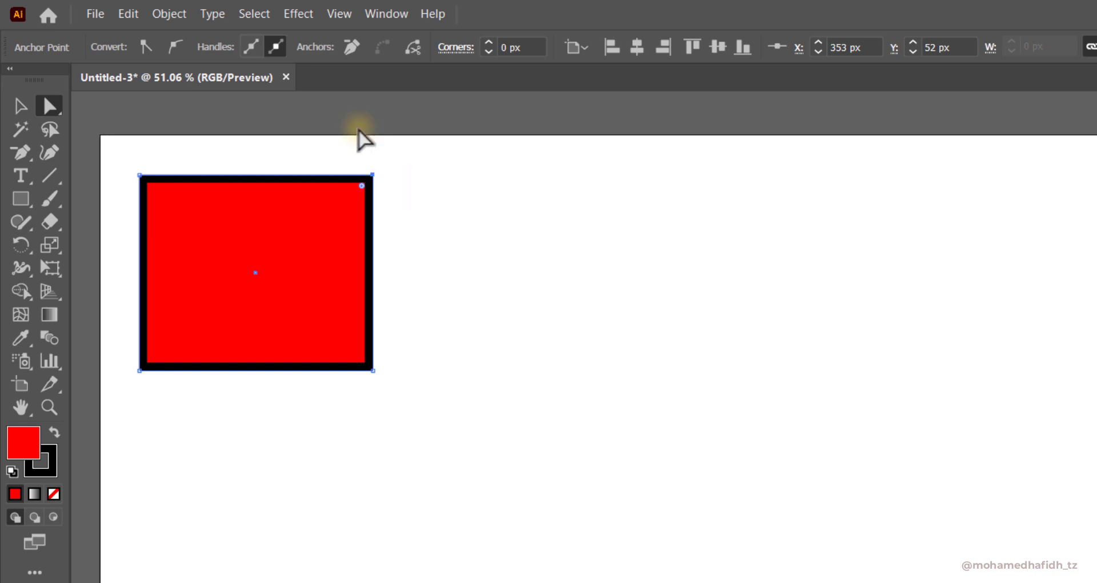
left_click(351, 48)
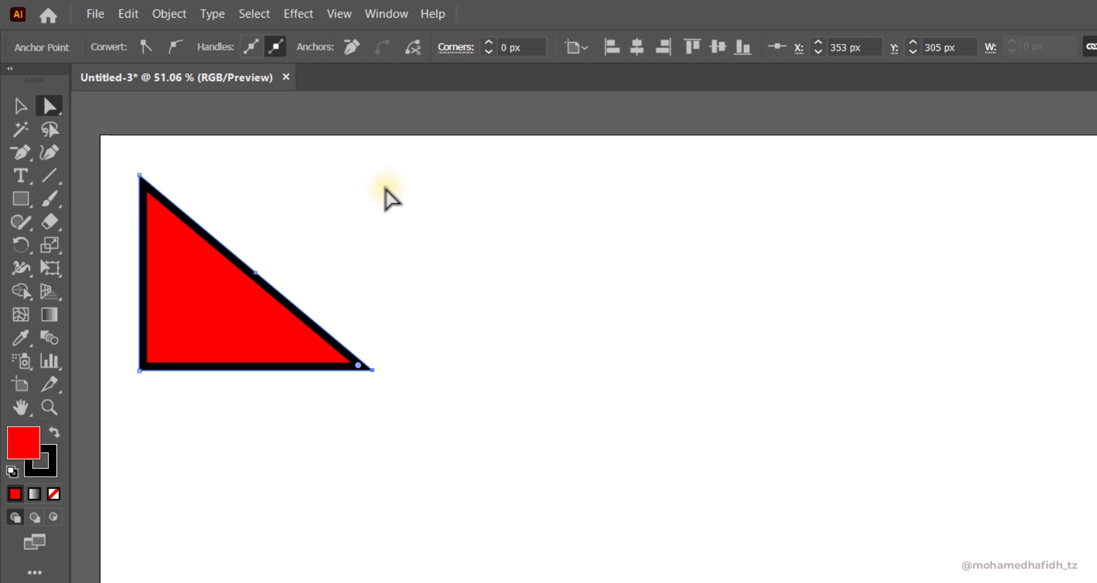
- Remove the triangle's lower-right and lower-left anchor points and delete the single leftover point
left_click(141, 176)
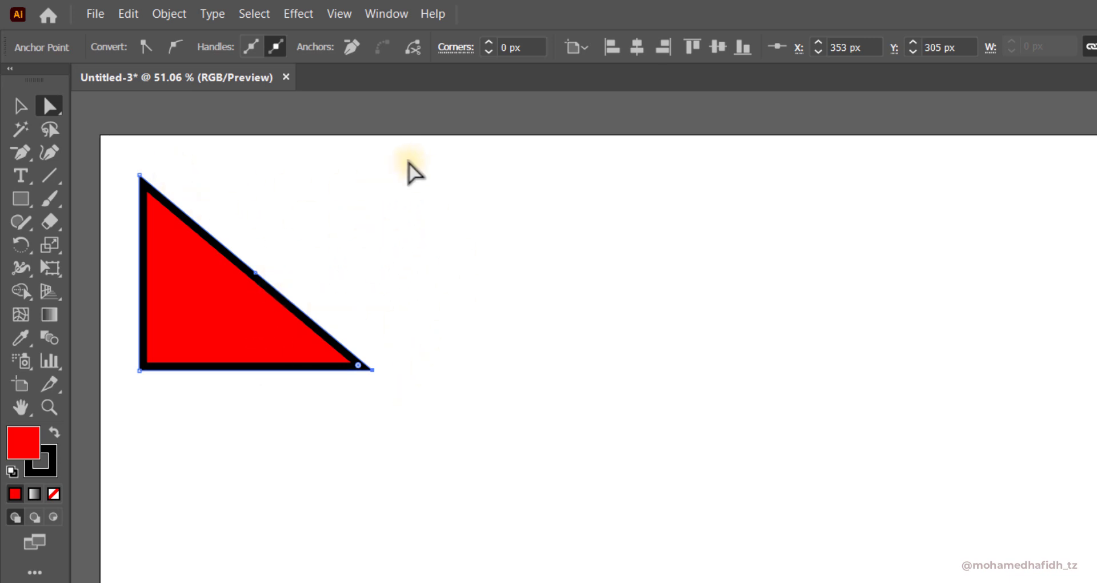
left_click_drag(369, 370, 372, 374)
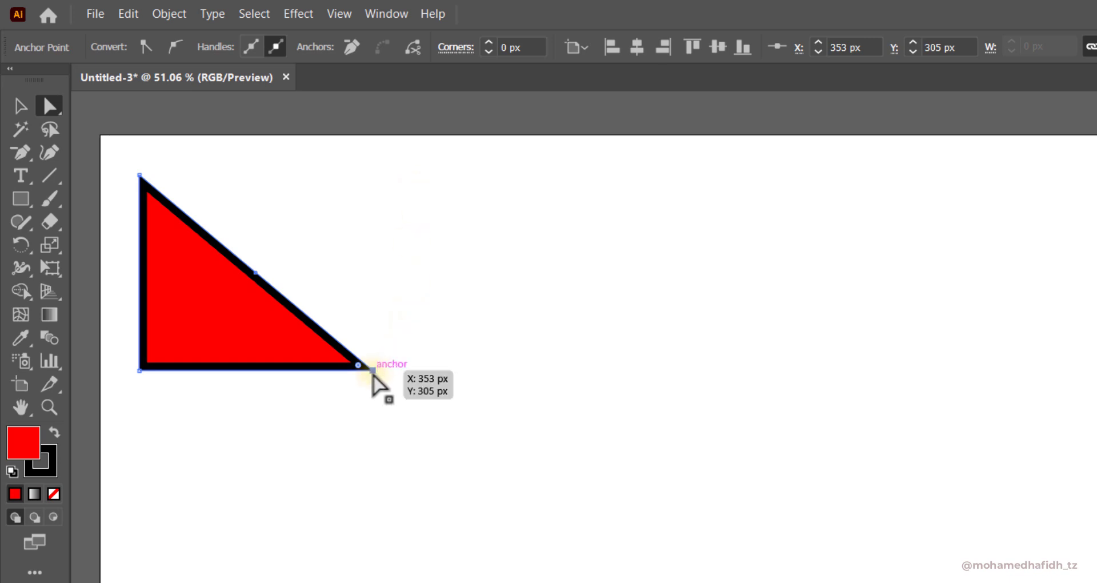
left_click_drag(374, 374, 372, 371)
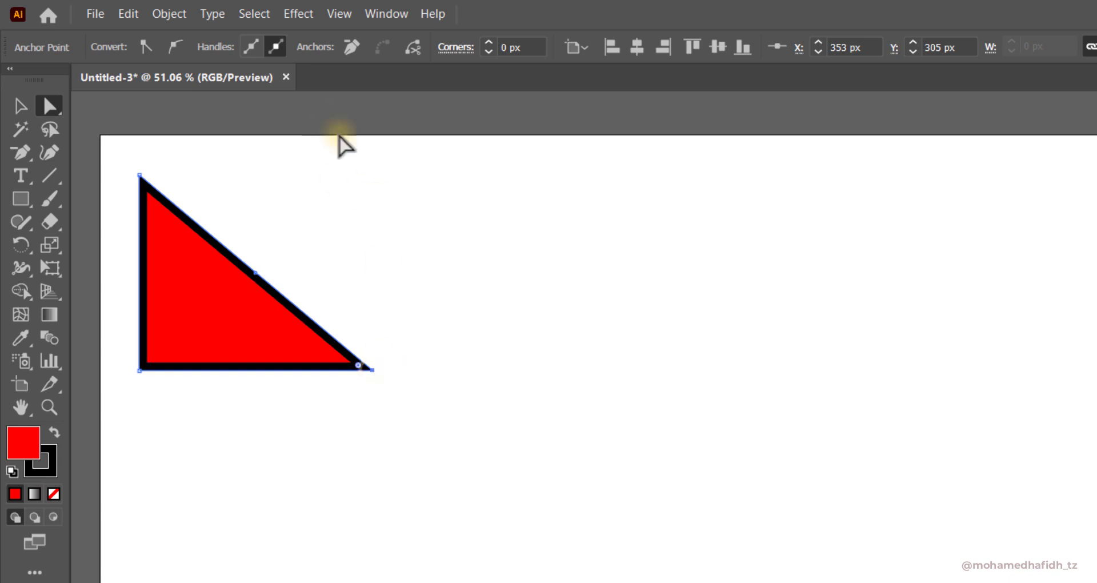
left_click(352, 47)
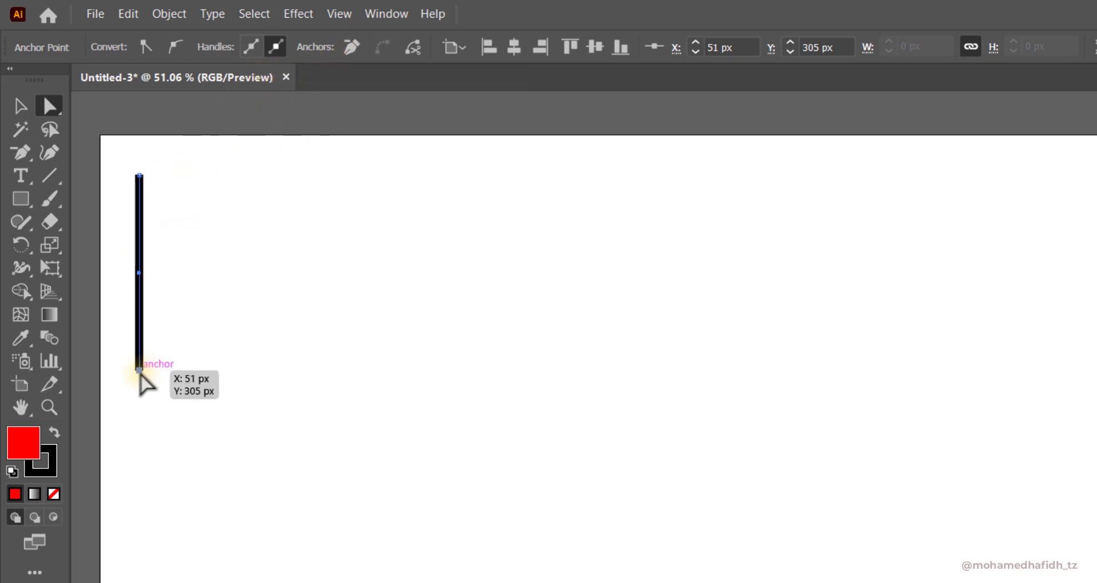
left_click(353, 46)
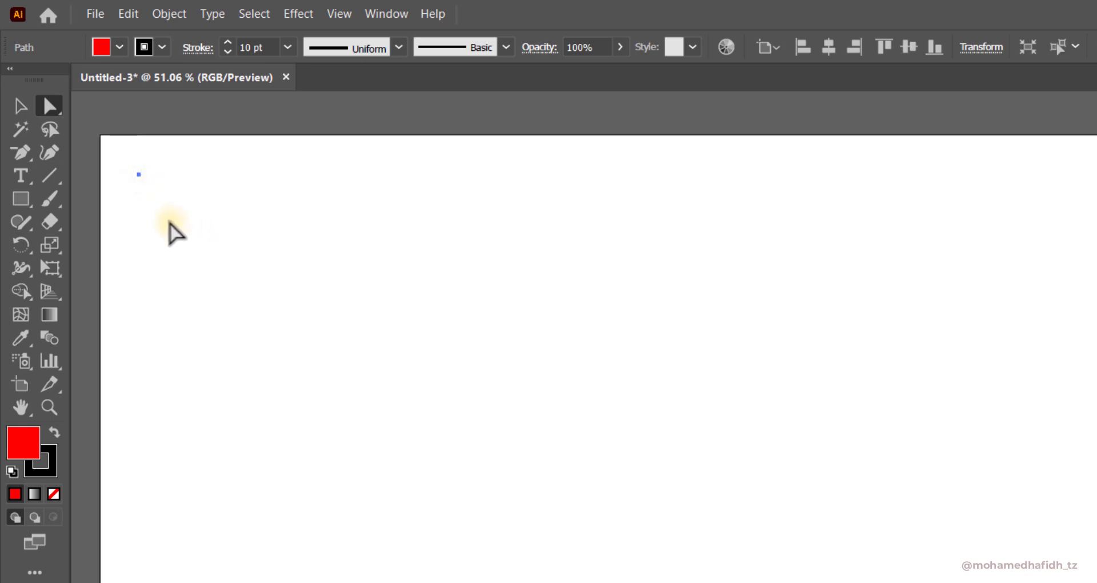
key("Delete")
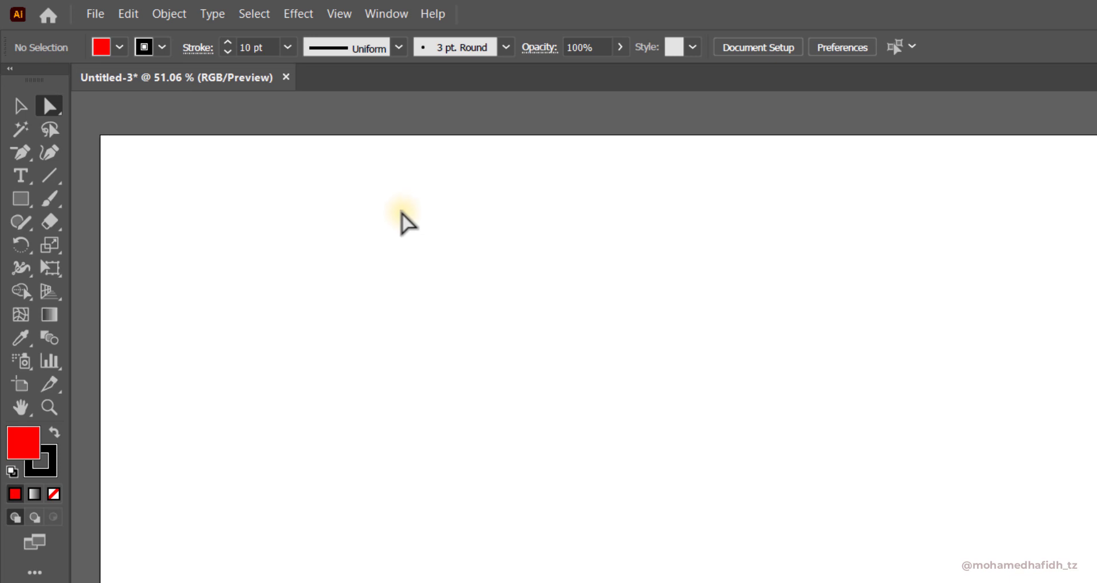
- Draw a new rectangle about 416 by 285 px near the artboard's upper-left corner
left_click(21, 193)
mouse_move(128, 165)
left_mouse_down()
mouse_move(293, 327)
mouse_move(446, 401)
mouse_move(448, 384)
left_mouse_up()
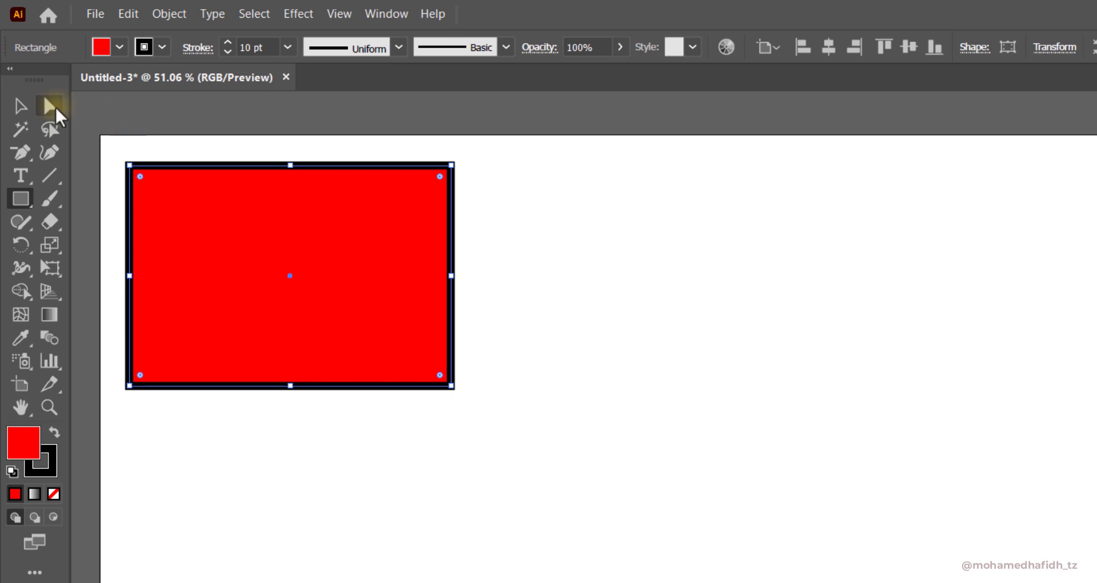
- Remove the new rectangle's upper-right anchor point using Direct Selection and the remove-anchor option
left_click(46, 104)
left_click(46, 101)
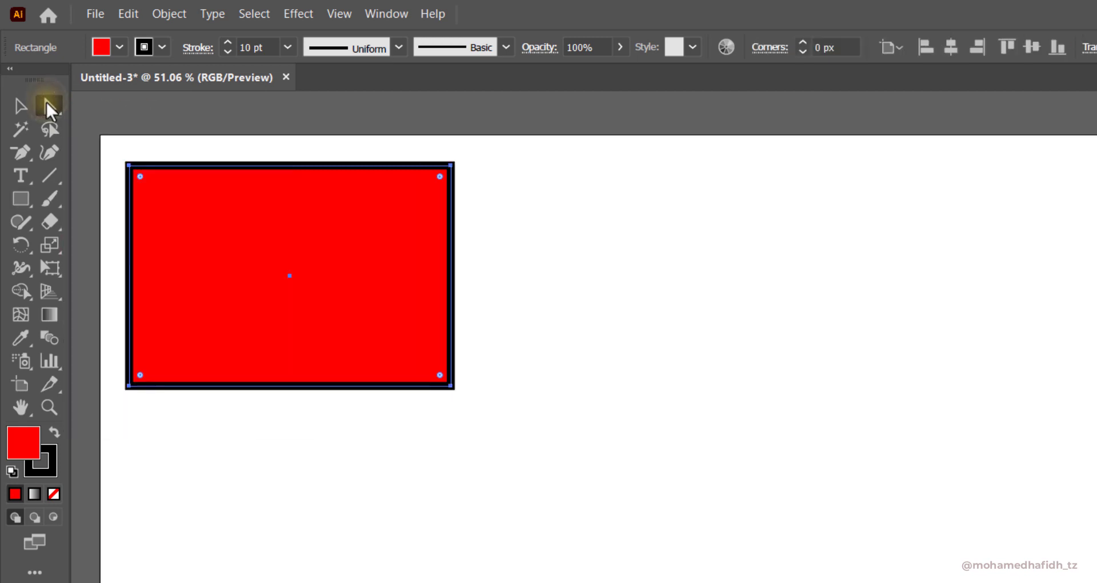
left_click(450, 166)
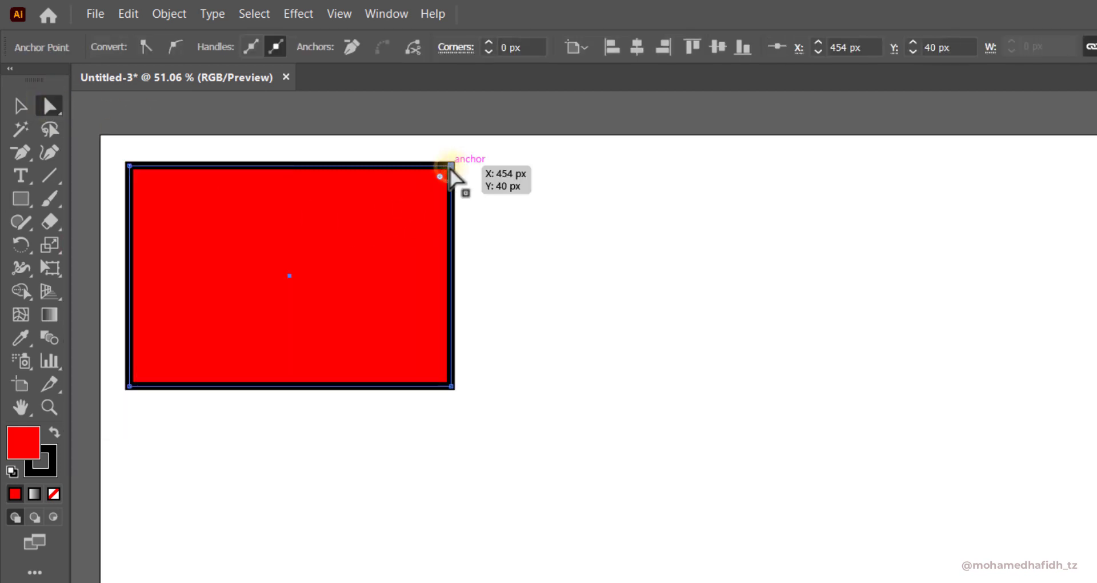
left_click(350, 48)
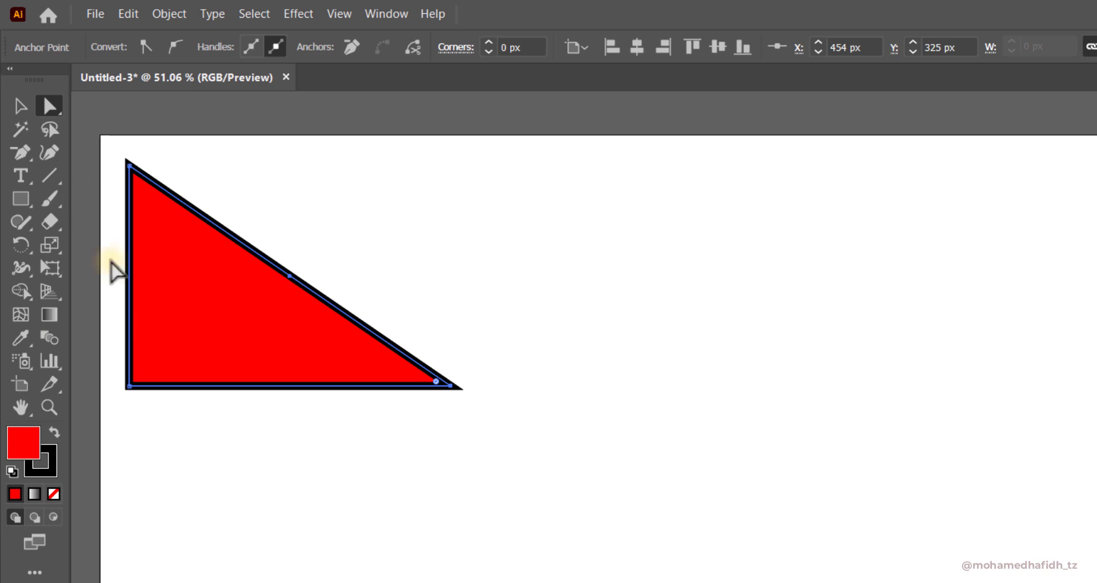
- Delete the triangle's upper-left anchor point with the Pen tool and undo the last two anchor removals
left_click_drag(25, 153, 75, 150)
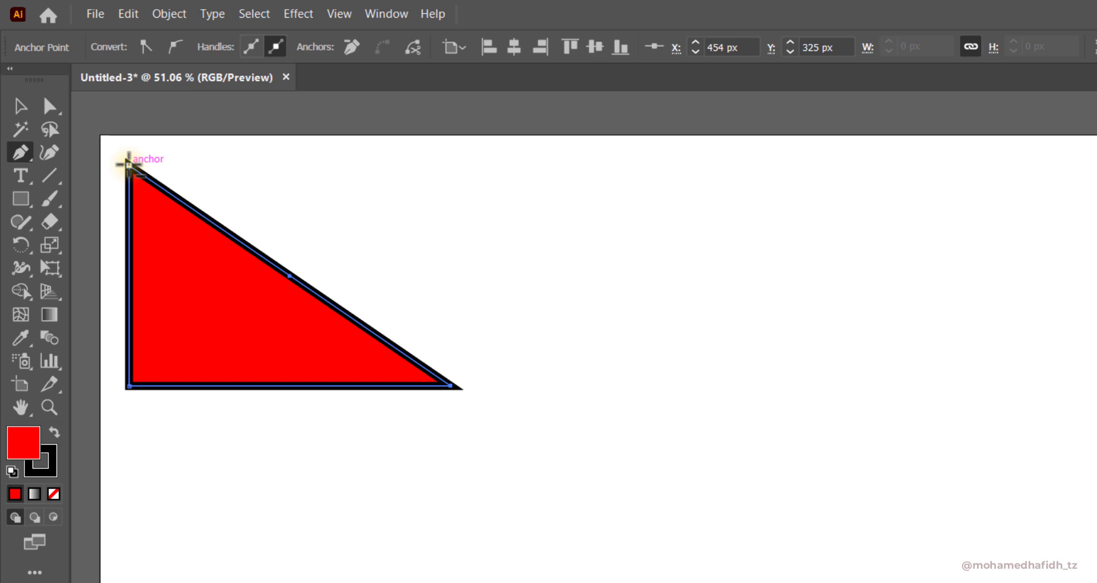
left_click(128, 164)
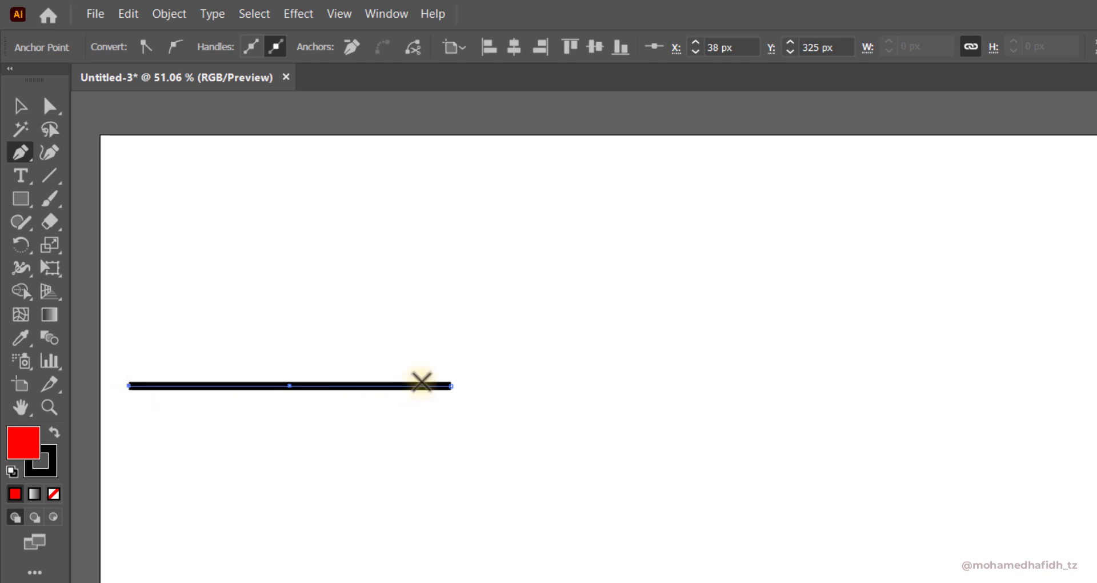
key("ctrl+z")
key("ctrl+z")
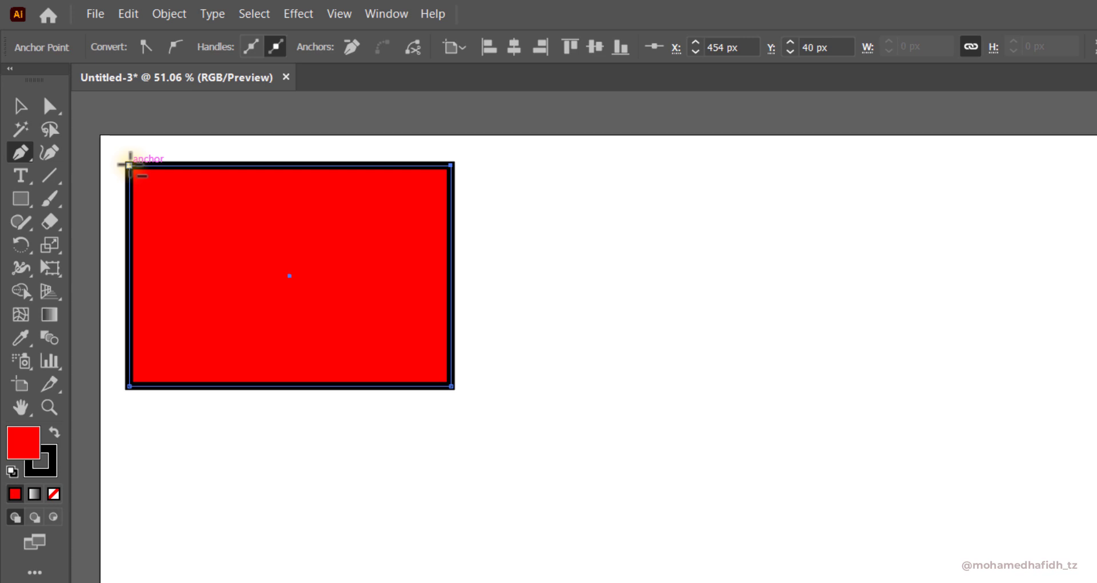
- Delete the rectangle's upper-left and lower-right anchor points with the Pen tool and undo both removals
left_click(129, 165)
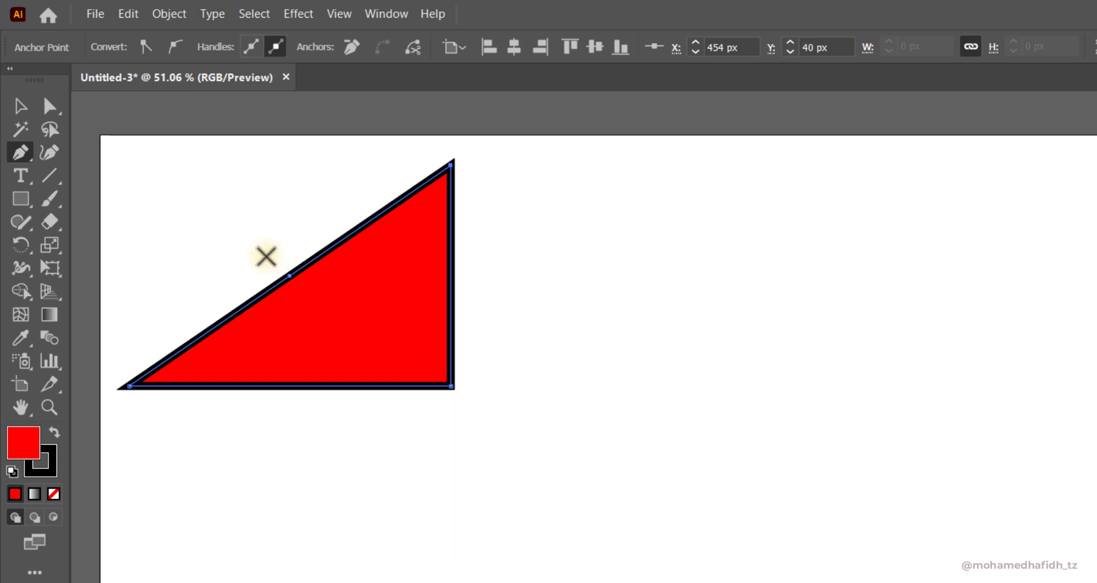
left_click(453, 386)
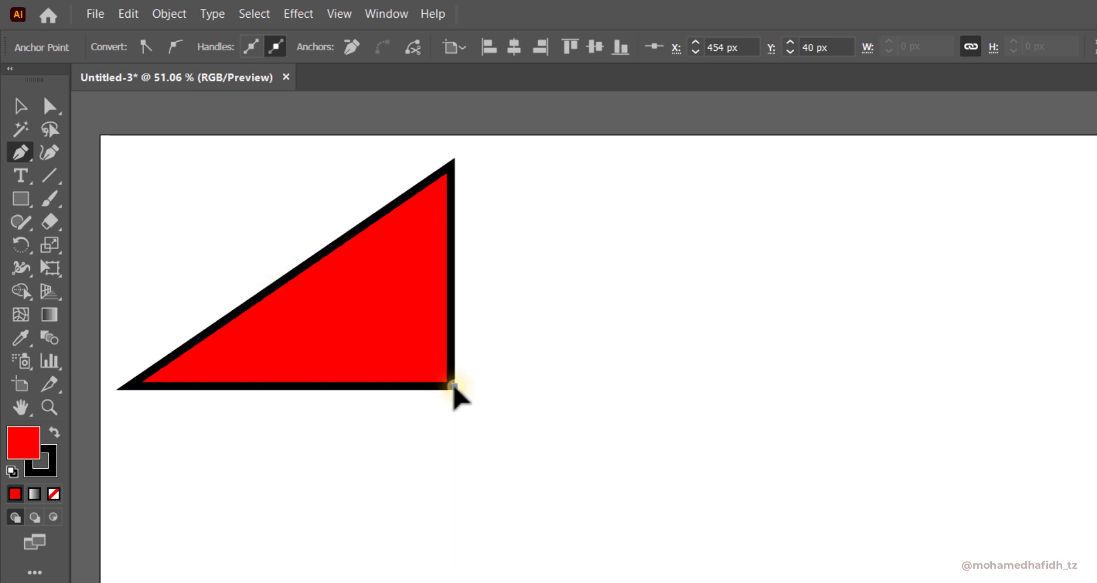
key("ctrl+z")
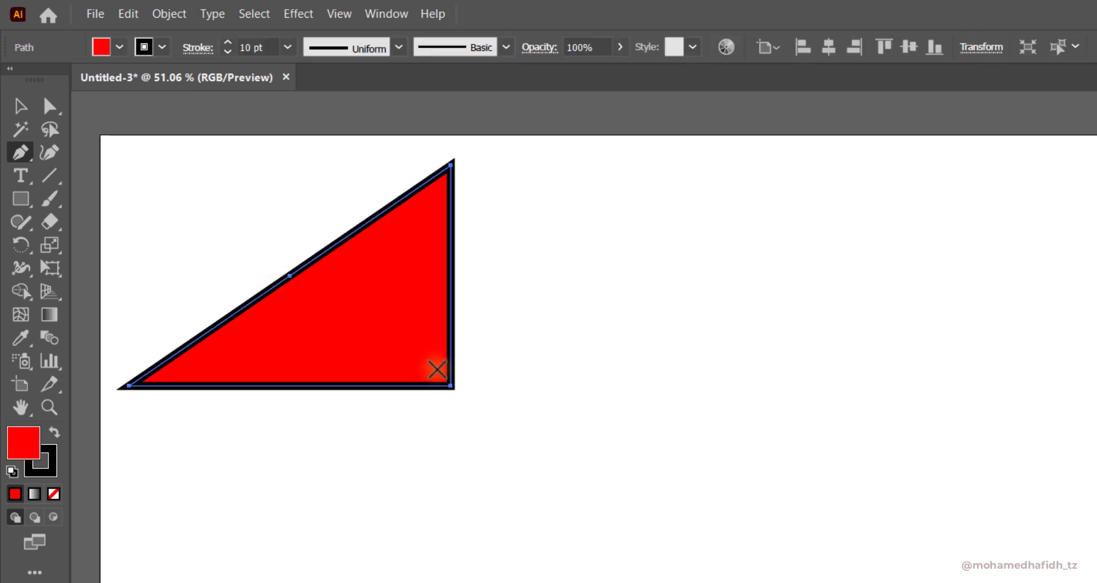
left_click(451, 386)
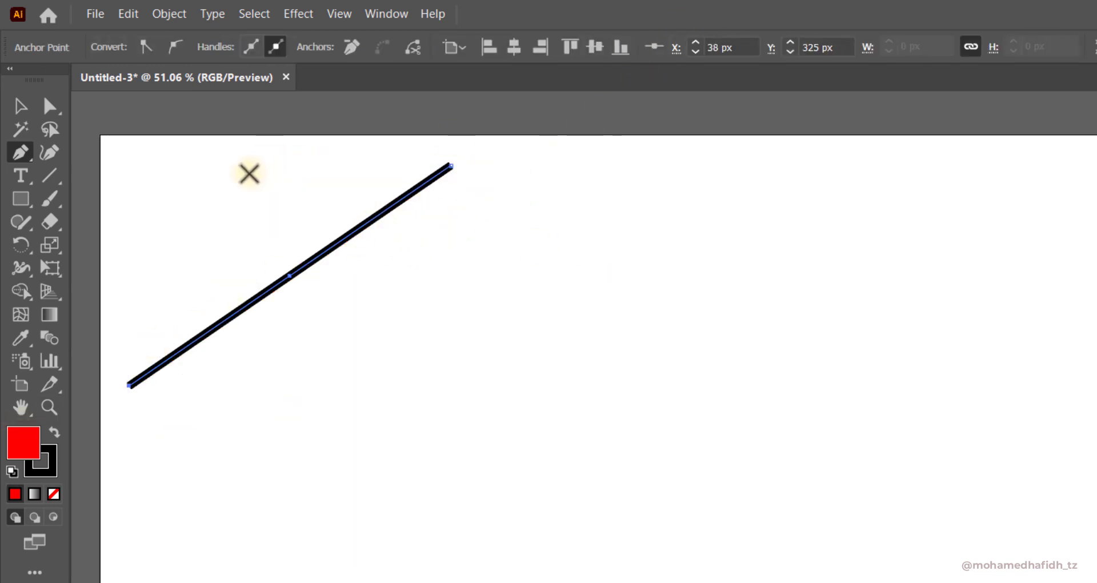
key("ctrl+z")
key("ctrl+z")
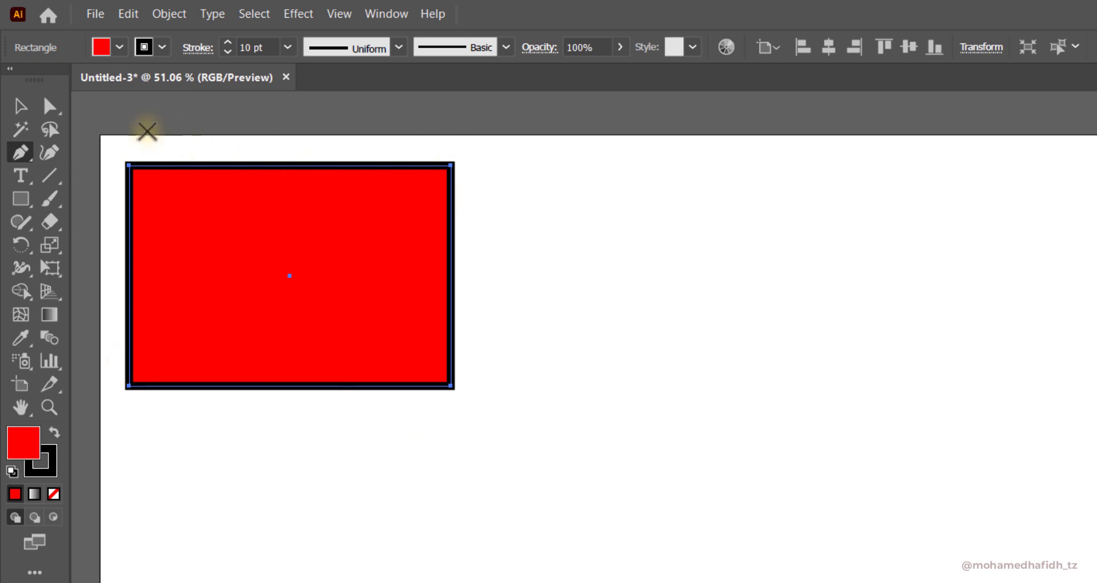
- Remove the rectangle's upper-left and upper-right anchor points with the Delete Anchor Point tool
right_click(23, 158)
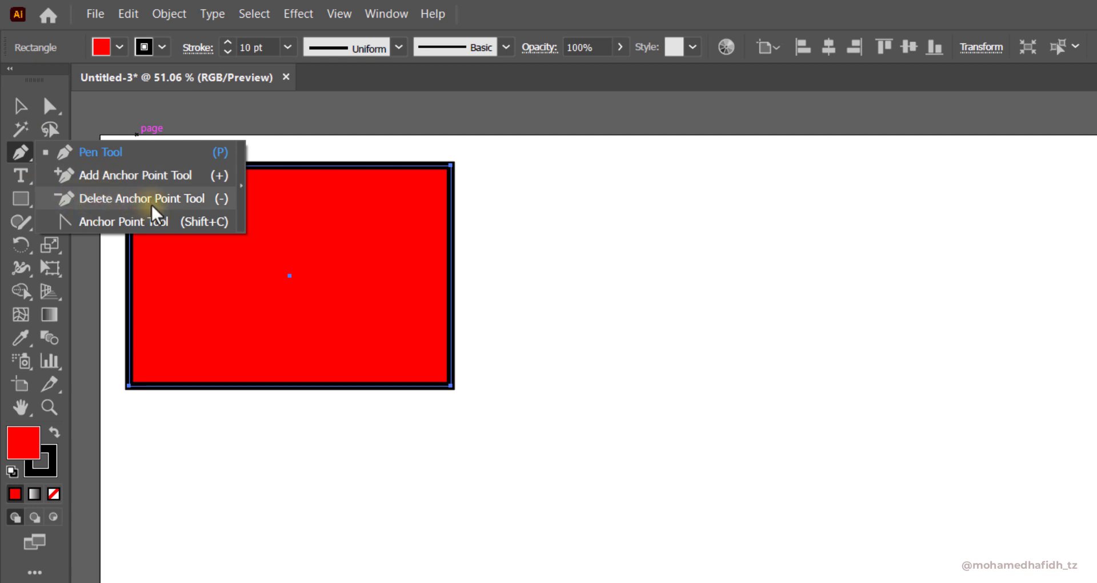
left_click(165, 200)
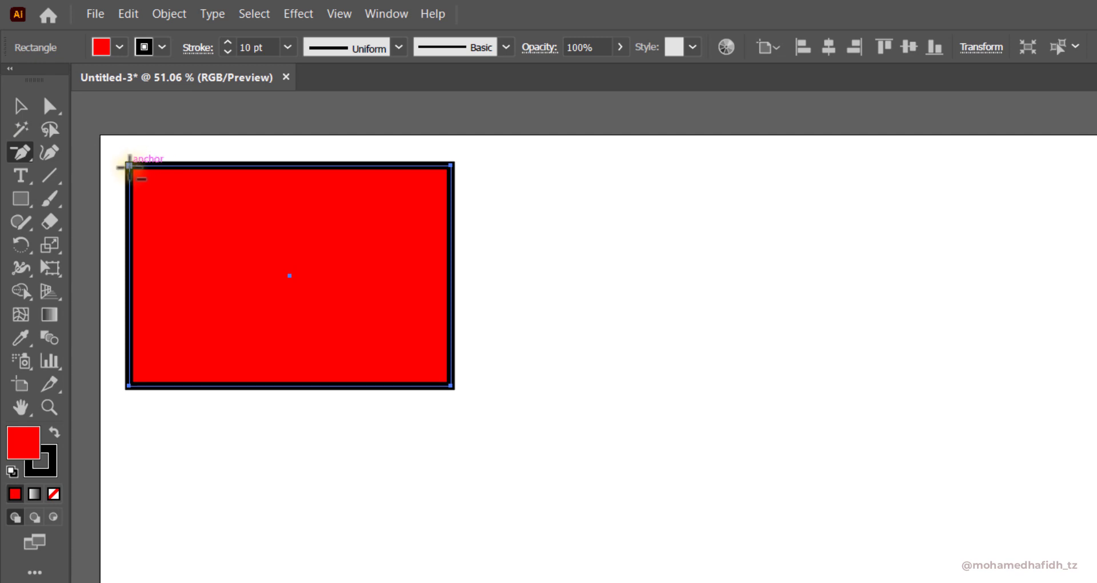
left_click(129, 165)
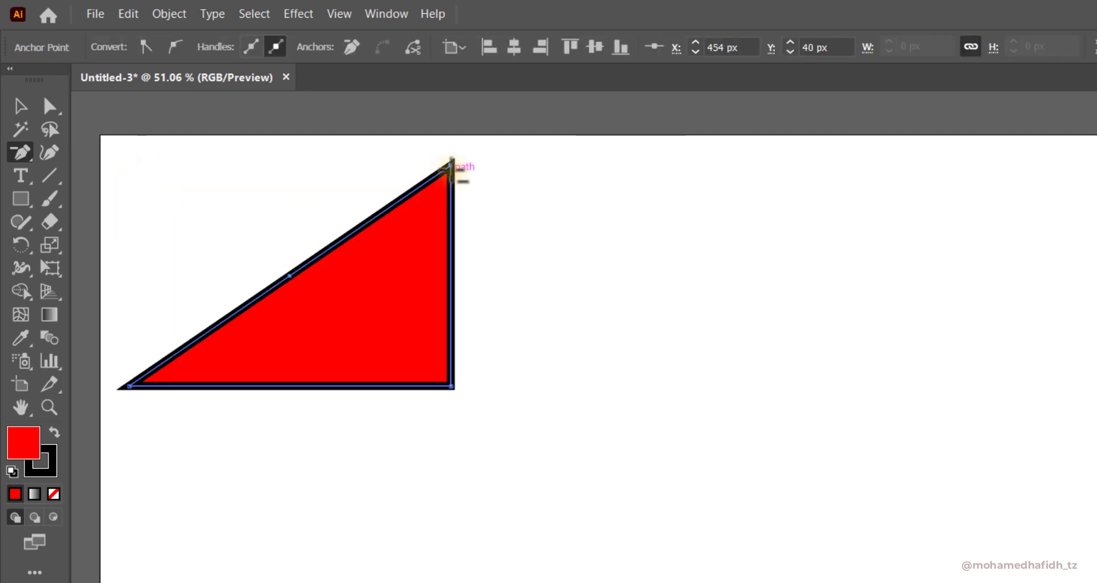
left_click(451, 164)
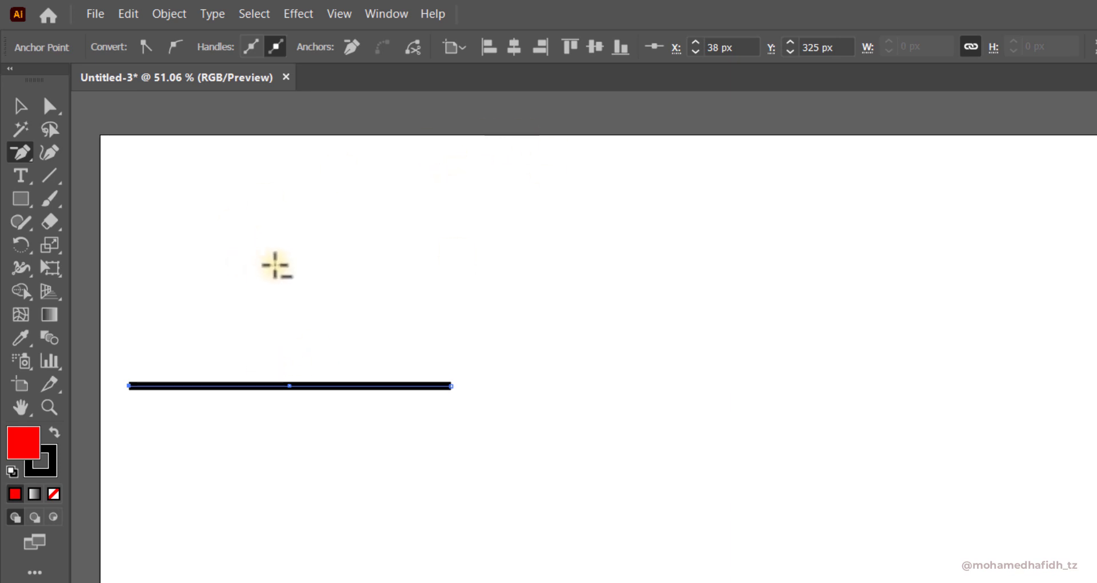